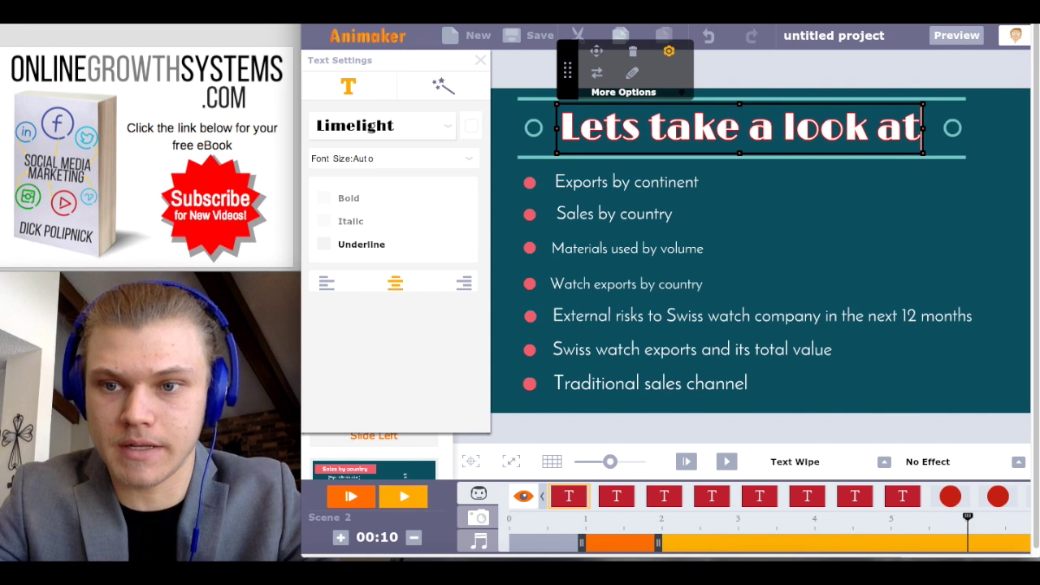
Complete the scene 2 title so it reads "Lets take a look at this stuff..."
text(this)
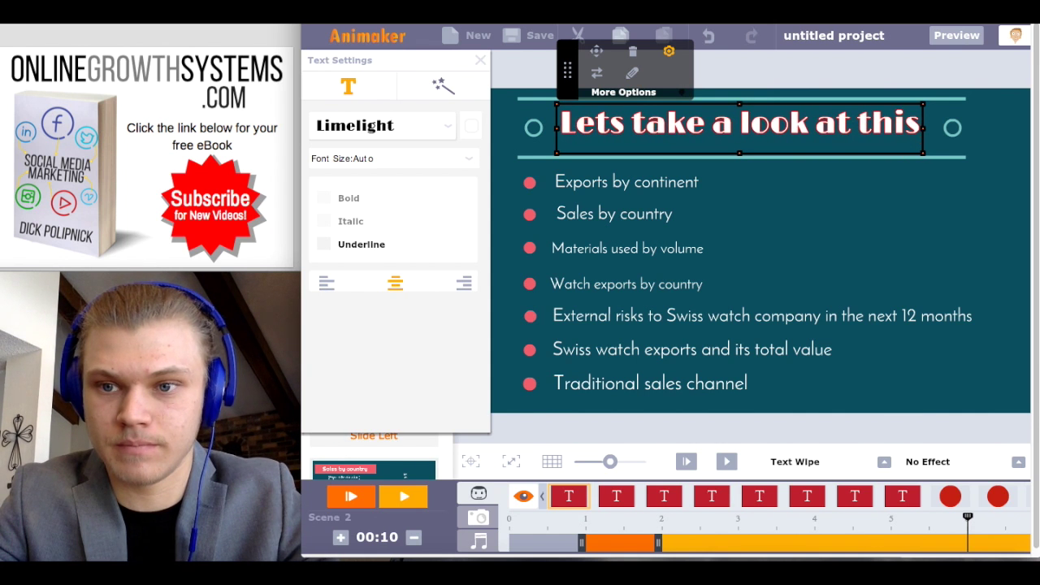
text( stuff...)
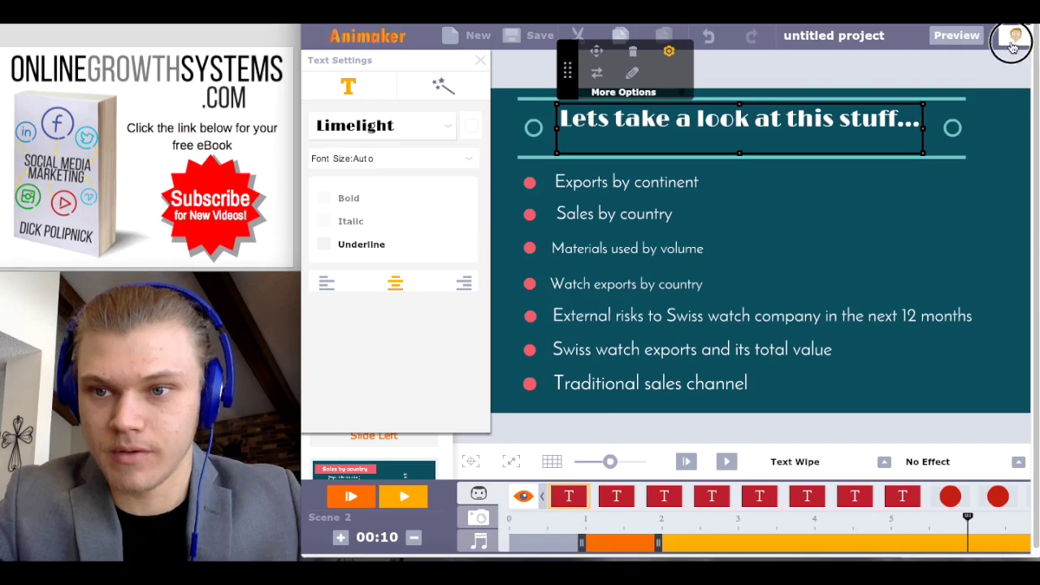
Add the 2D mummy character over the middle of the bullet list and give it the pose with one arm raised
click(1013, 47)
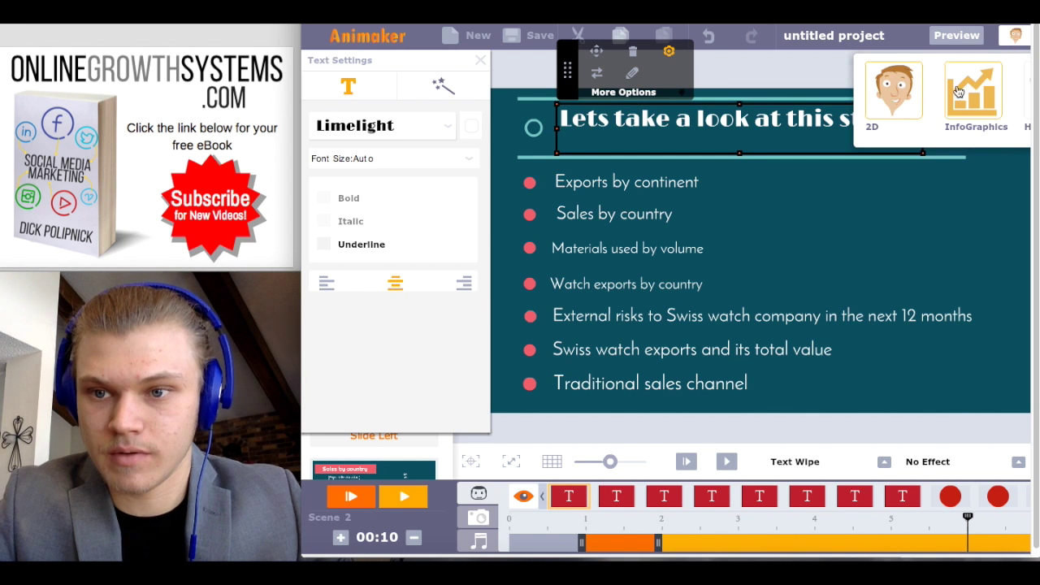
click(958, 222)
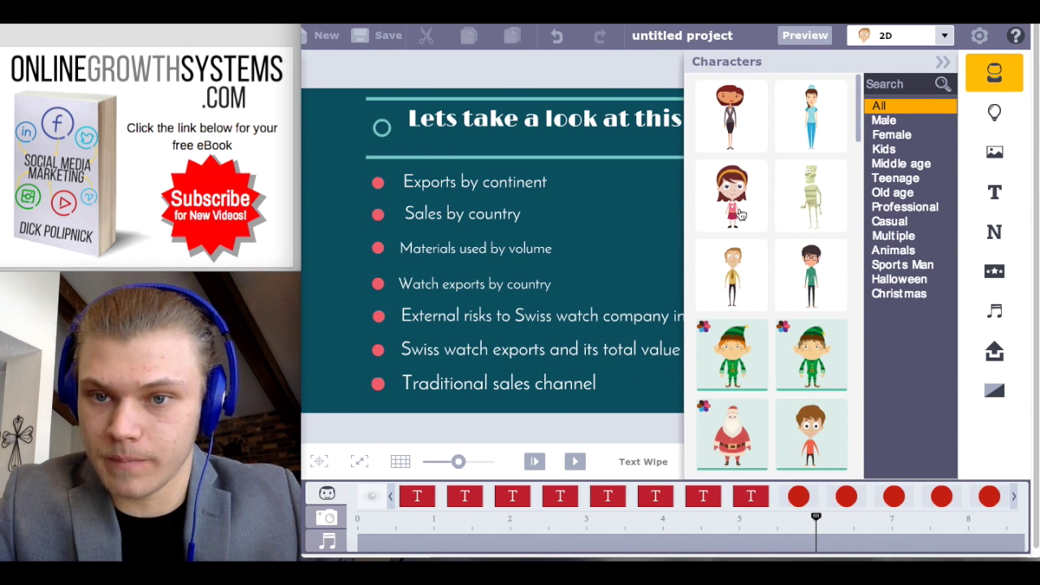
click(810, 199)
drag(810, 199, 610, 218)
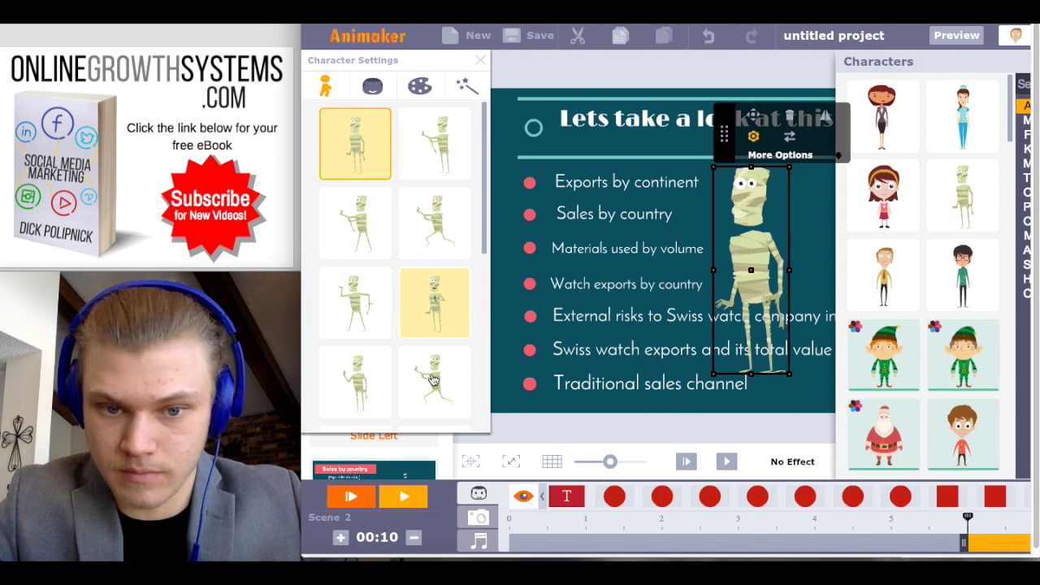
click(363, 317)
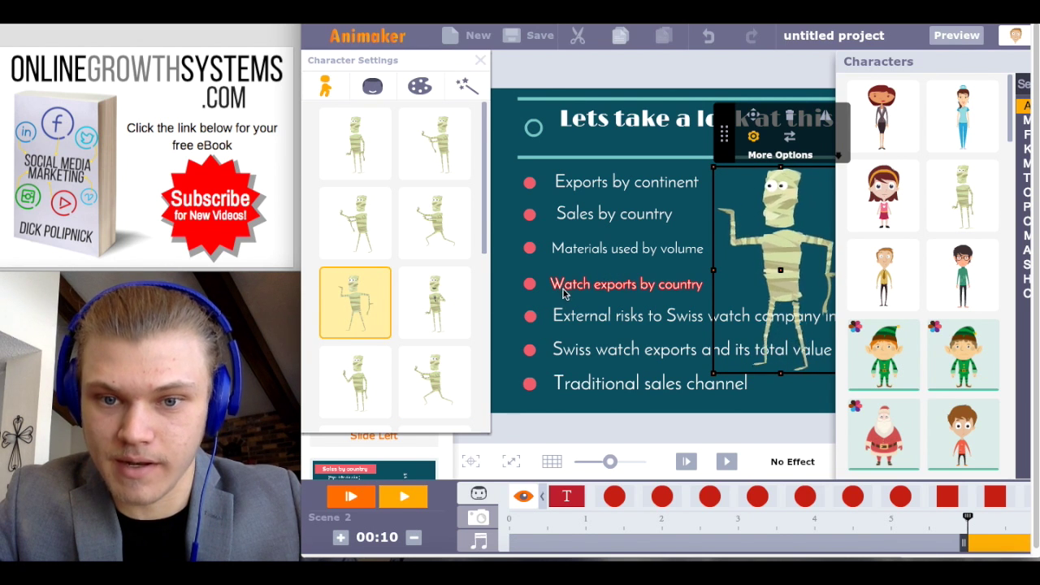
Remove the "Sales by country" and "Materials used by volume" bullet texts from scene 2
click(648, 212)
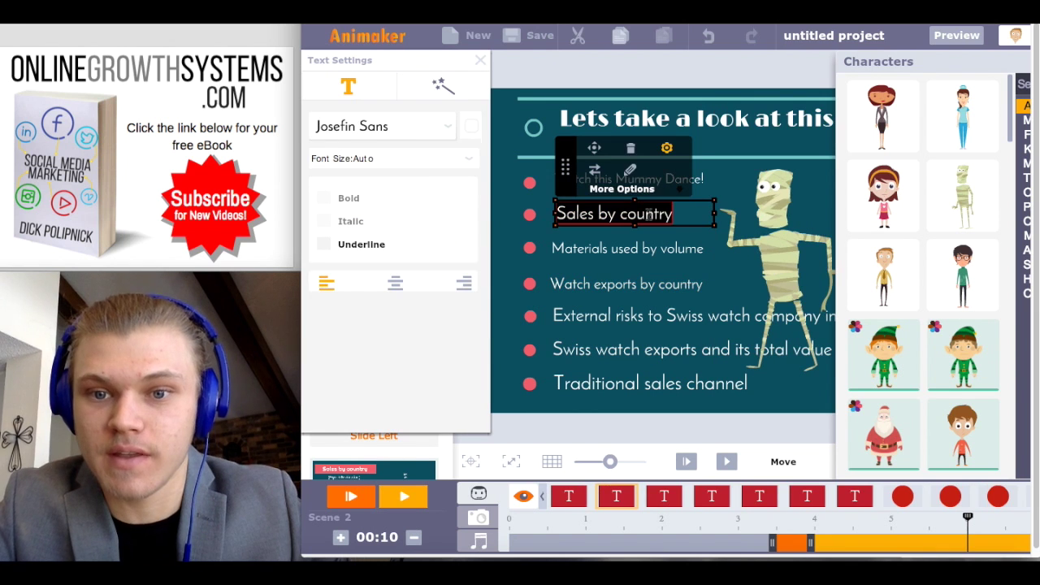
key(BackSpace)
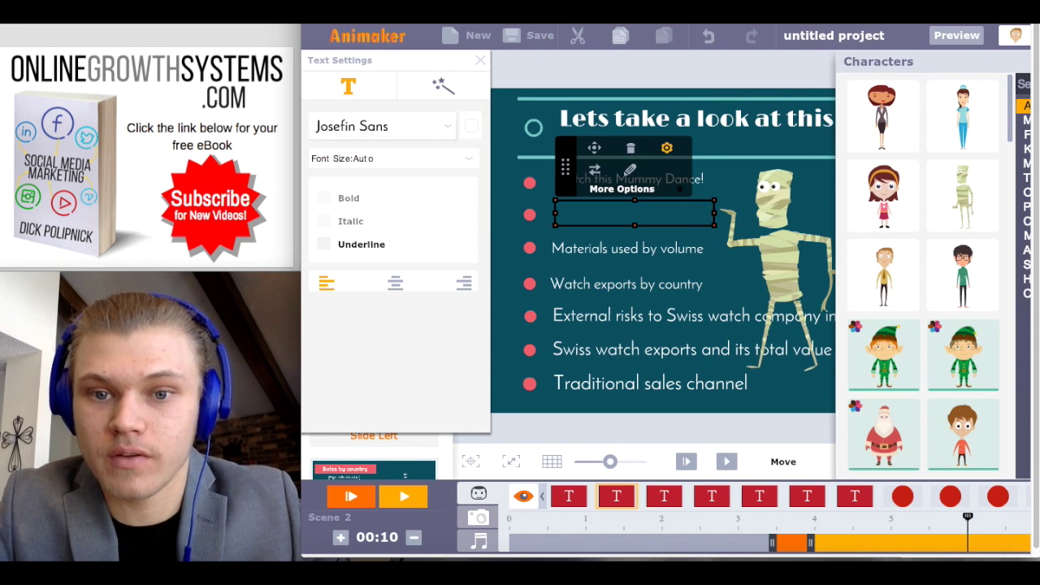
click(642, 250)
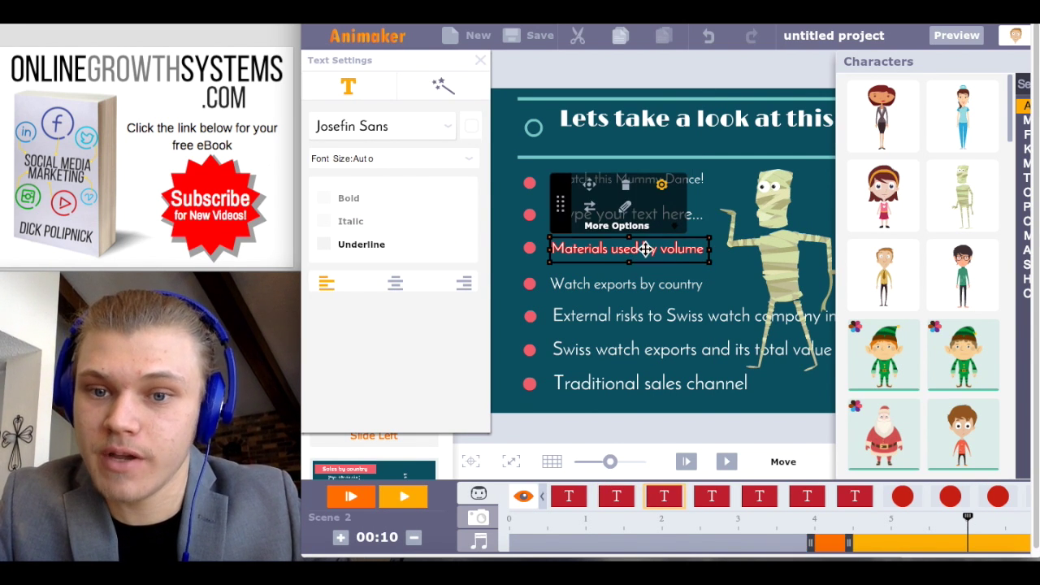
key(Delete)
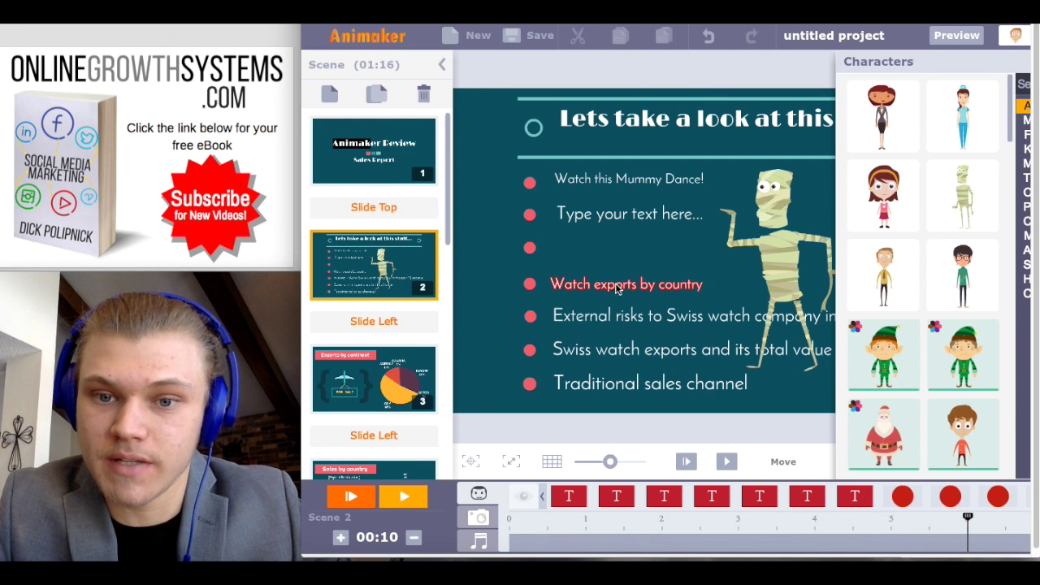
click(625, 283)
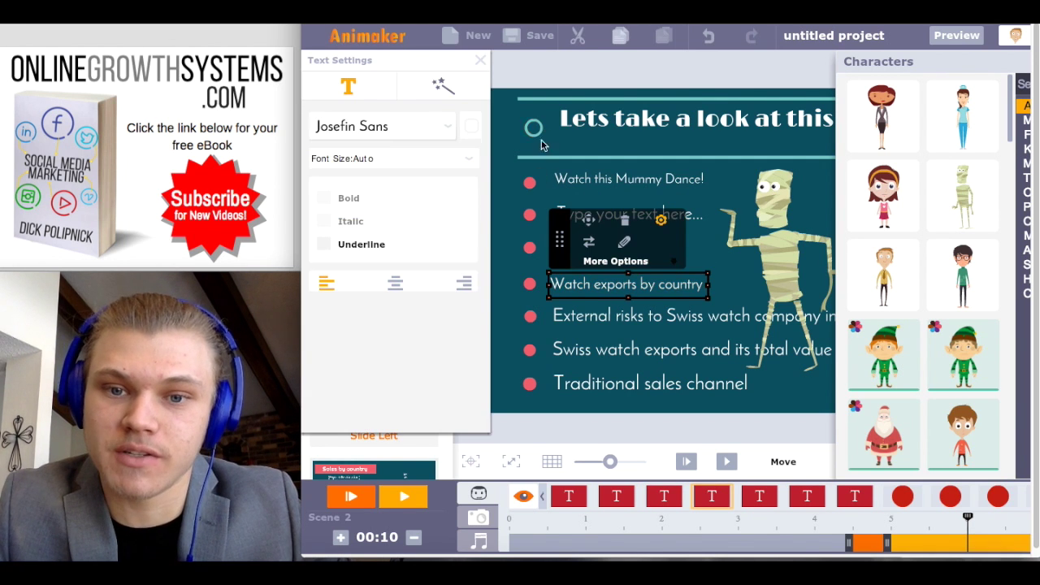
click(502, 203)
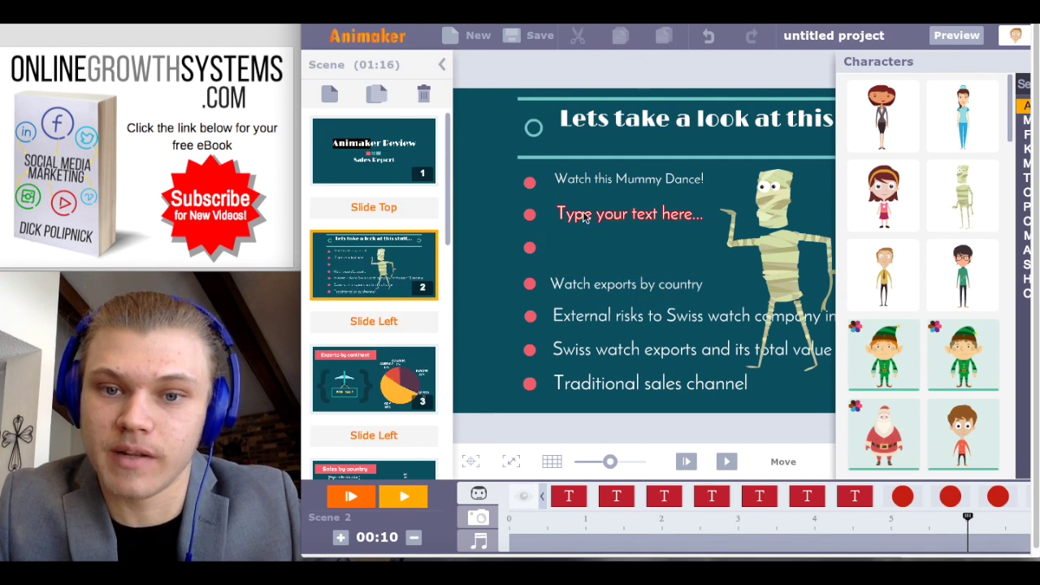
click(609, 212)
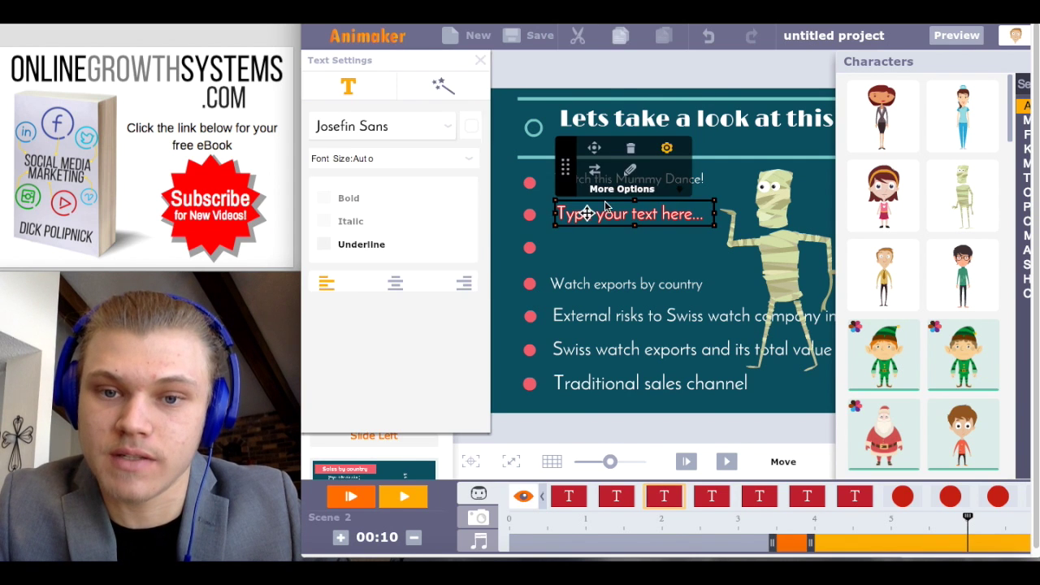
key(Delete)
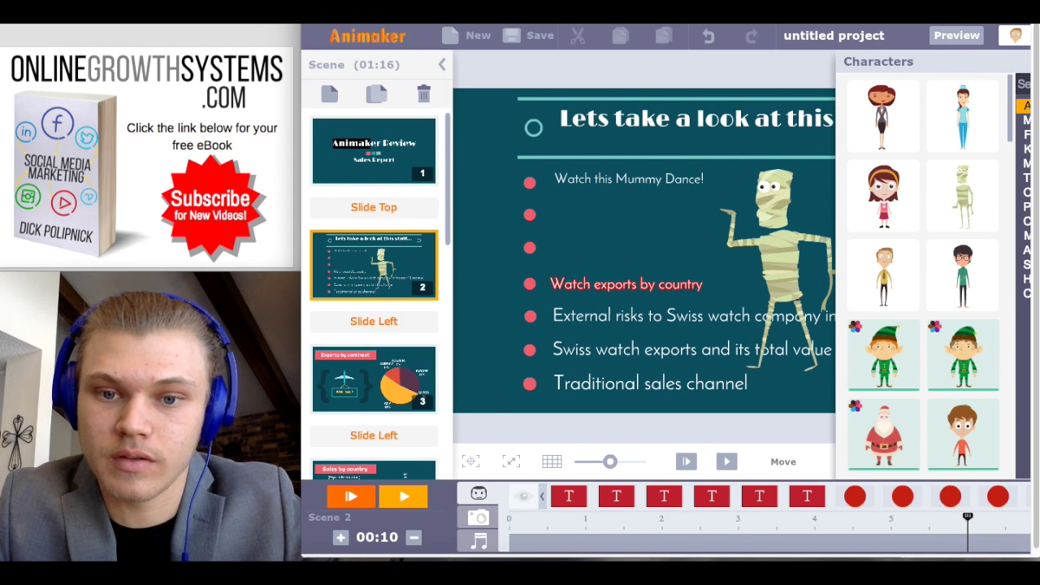
Clear the bullet texts about watch exports by country, external risks, and Swiss watch exports and their total value
click(603, 290)
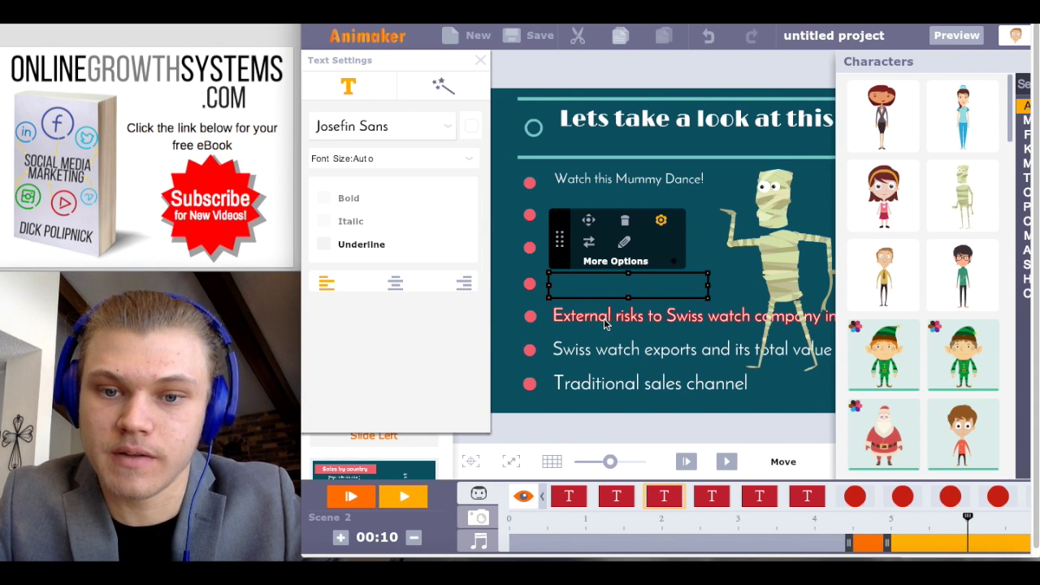
click(612, 317)
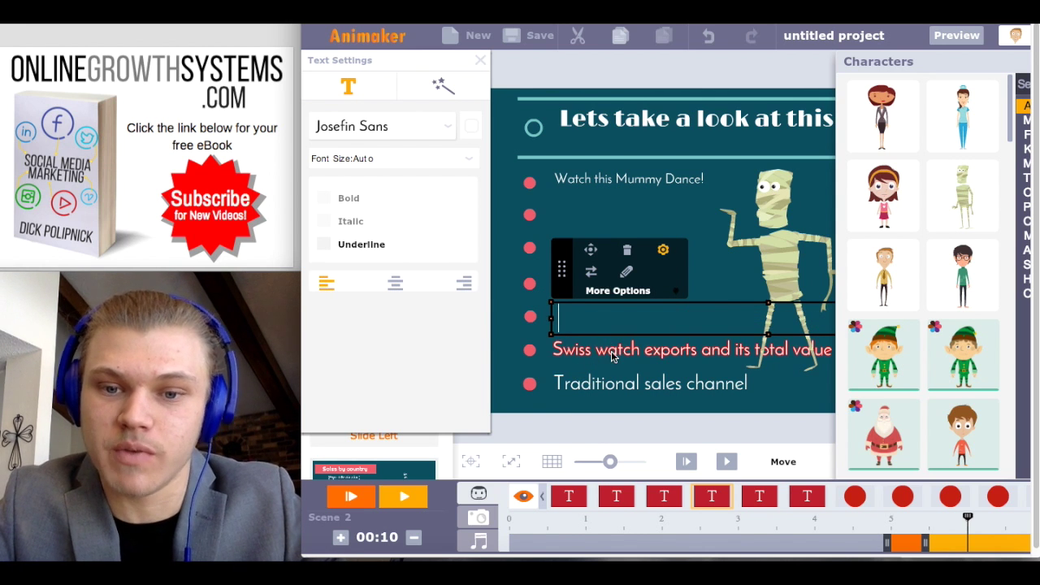
click(613, 350)
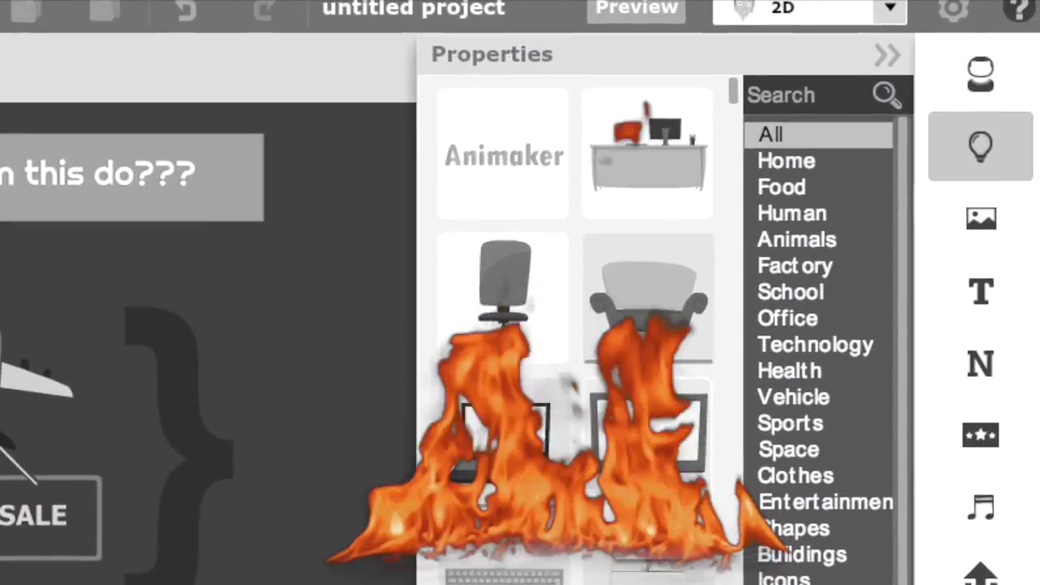
Look through the later scenes and open scene 8, "Swiss watch exports and its total value"
scroll(655, 468, down, 5)
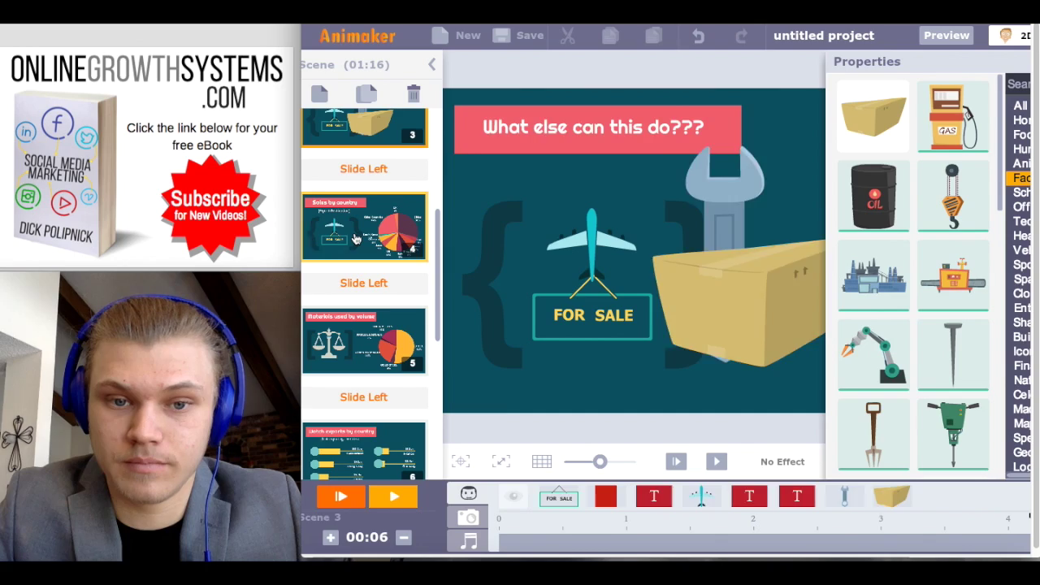
click(355, 238)
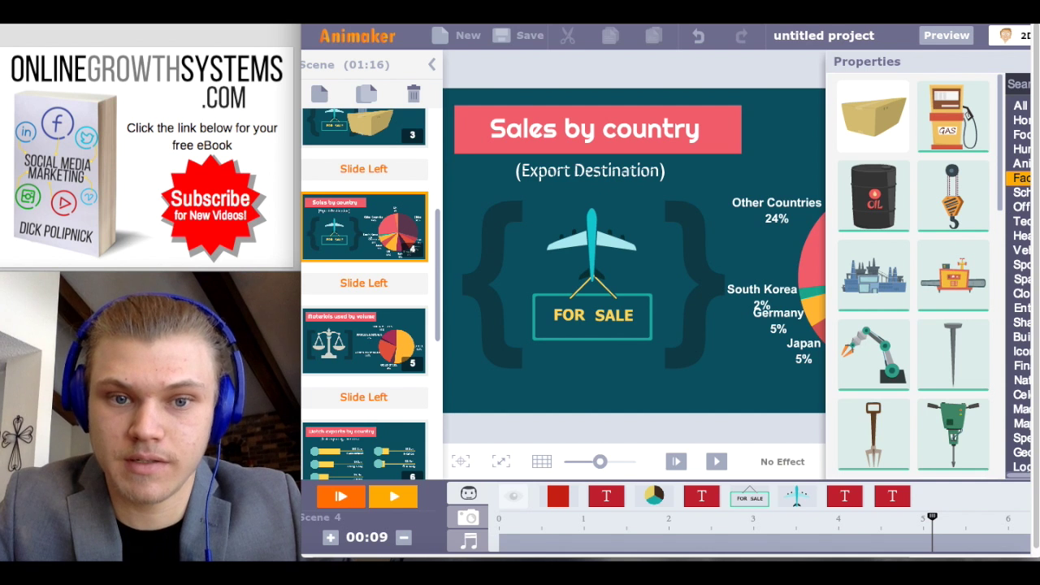
drag(363, 227, 378, 287)
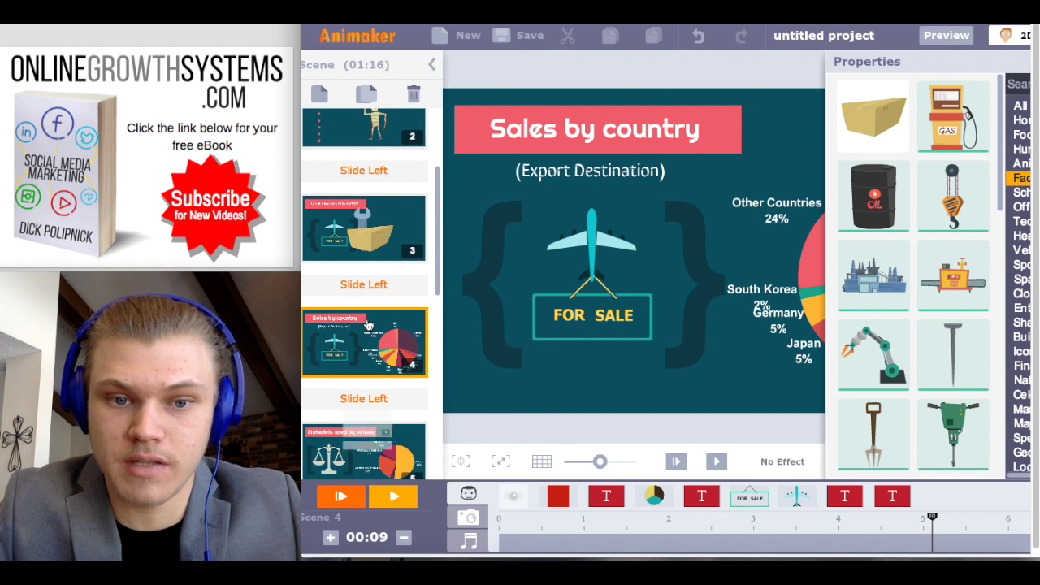
scroll(367, 324, down, 5)
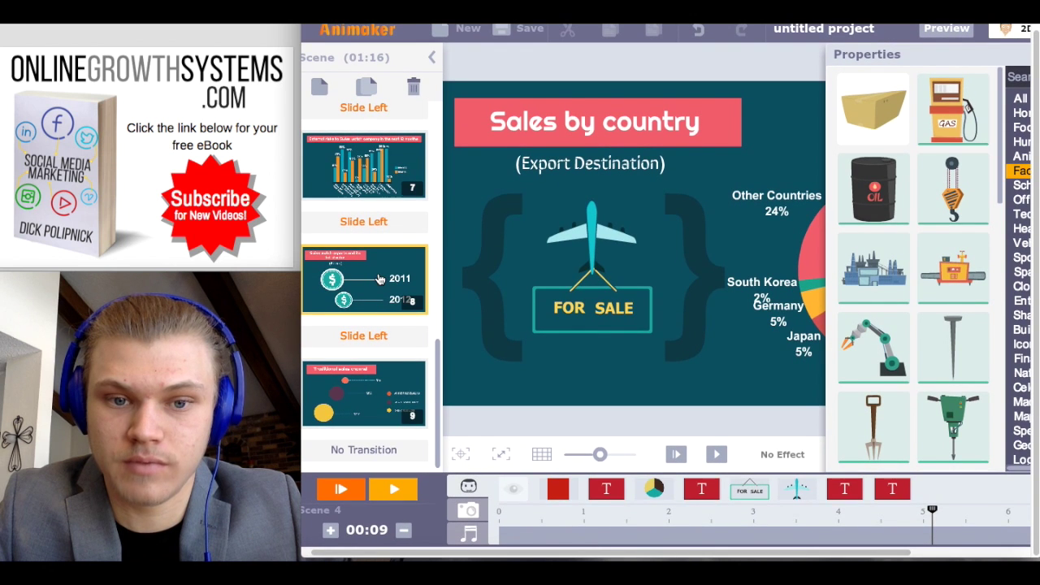
click(379, 279)
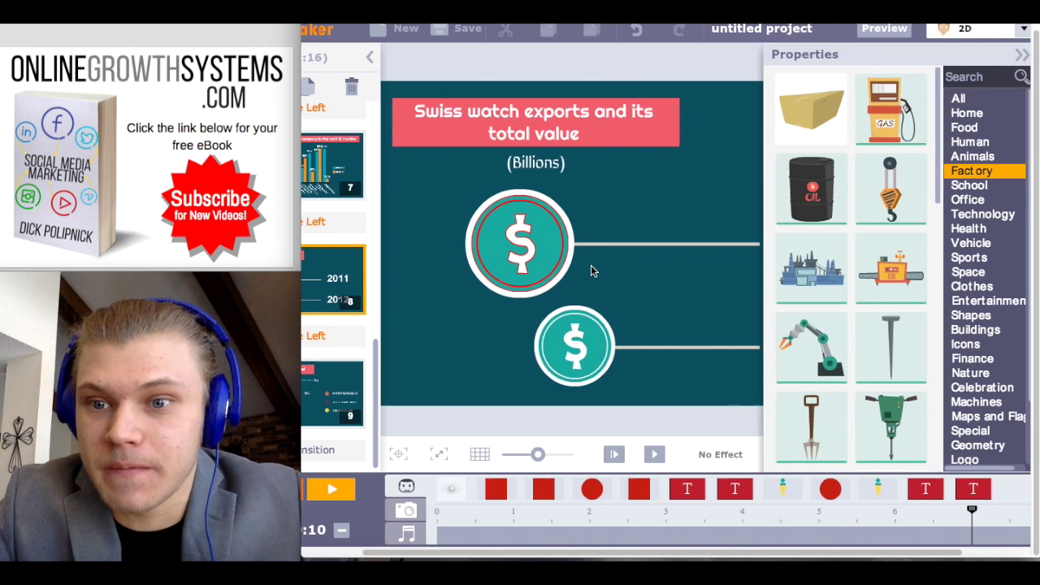
Replace the plain background of scene 8 with the gym interior
scroll(591, 265, right, 3)
click(591, 265)
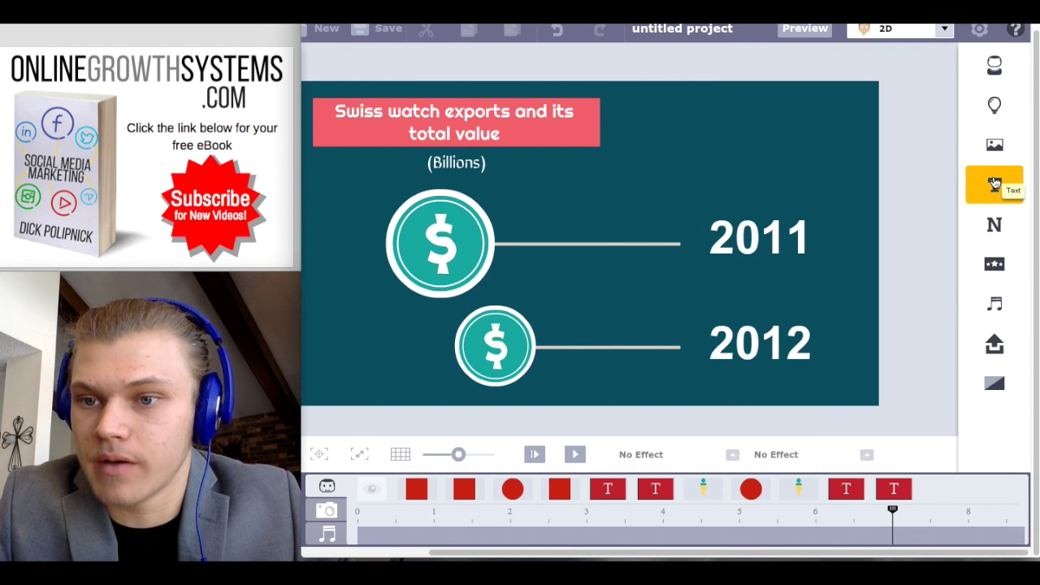
click(994, 144)
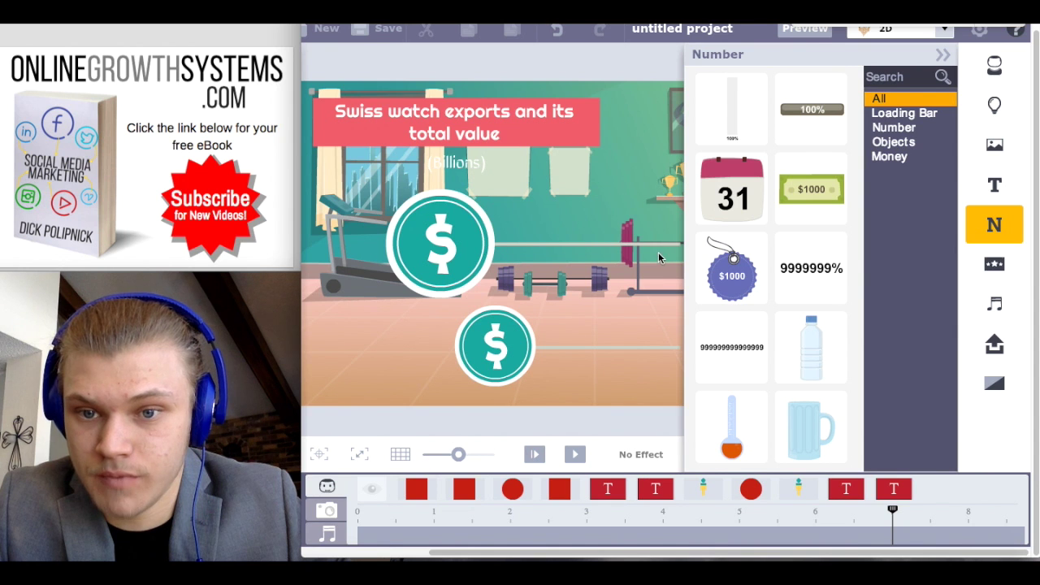
Add the round $1000 price tag number, shrink it, and place it just below the title beside the upper coin
drag(734, 280, 416, 315)
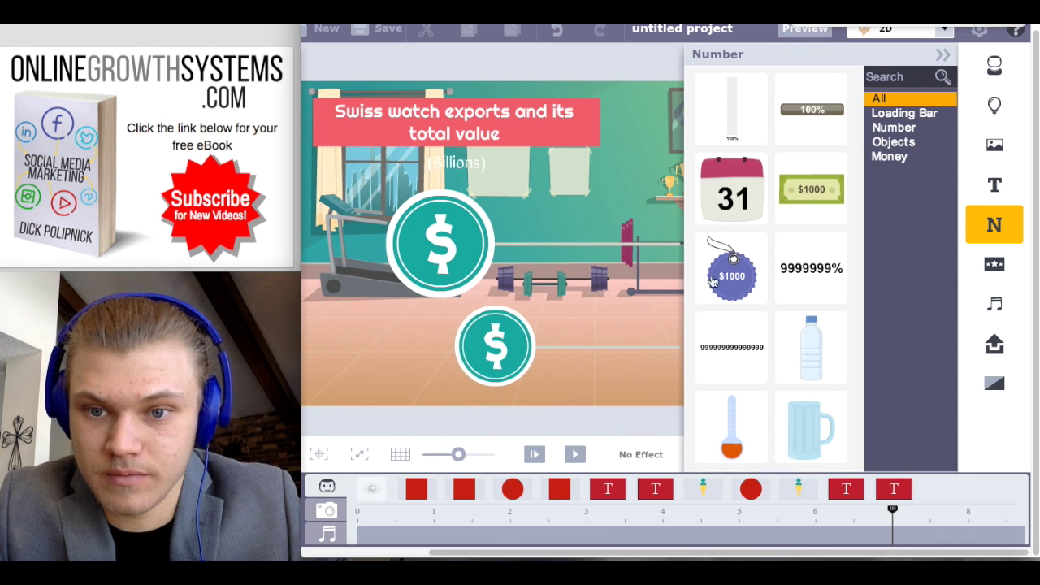
drag(731, 272, 553, 175)
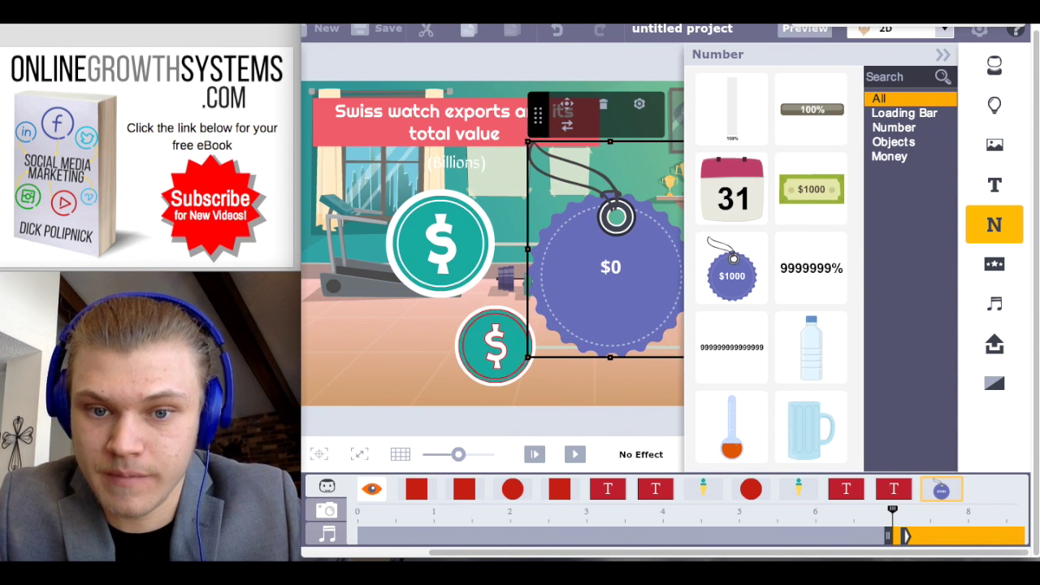
drag(529, 358, 615, 197)
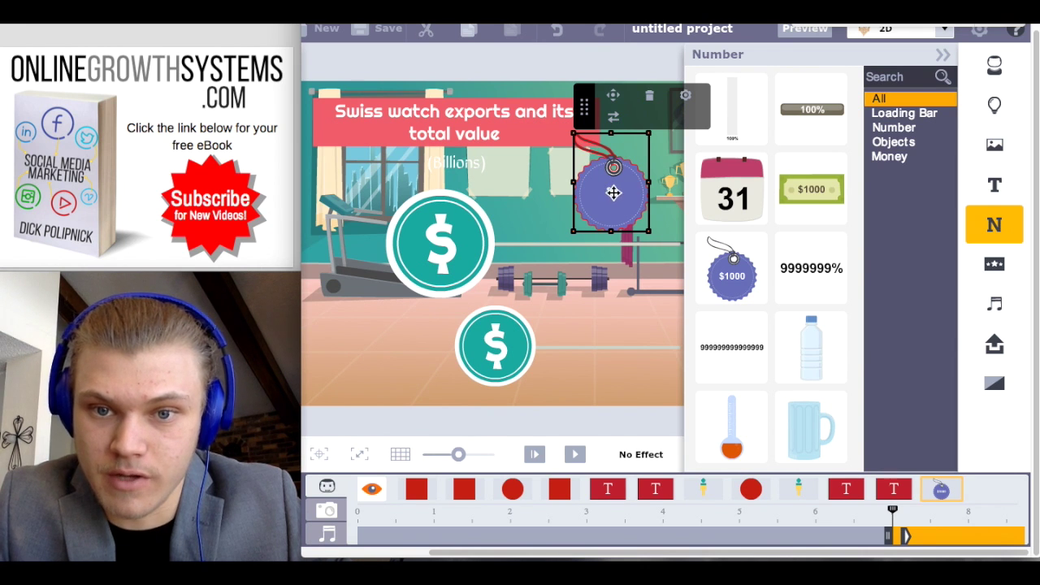
drag(626, 190, 576, 181)
click(665, 218)
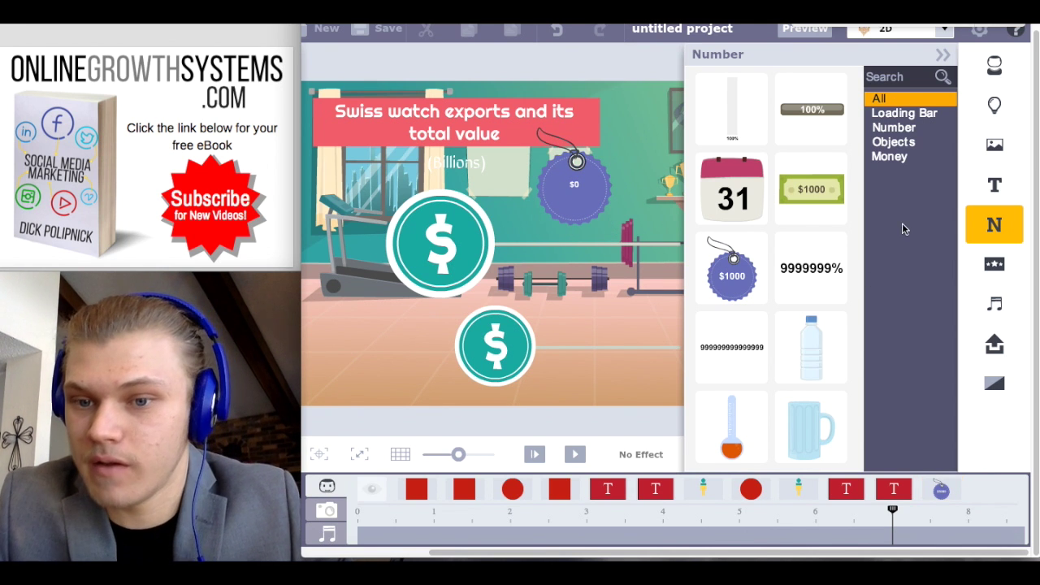
Add the $1000 banknote from the Money numbers beneath the price tag
click(913, 143)
click(914, 159)
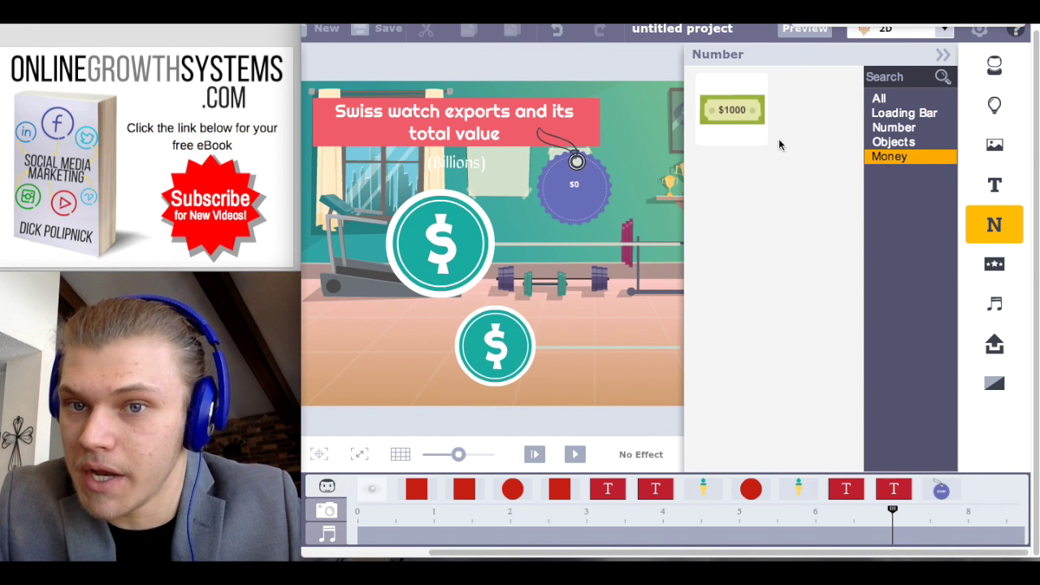
drag(747, 117, 573, 279)
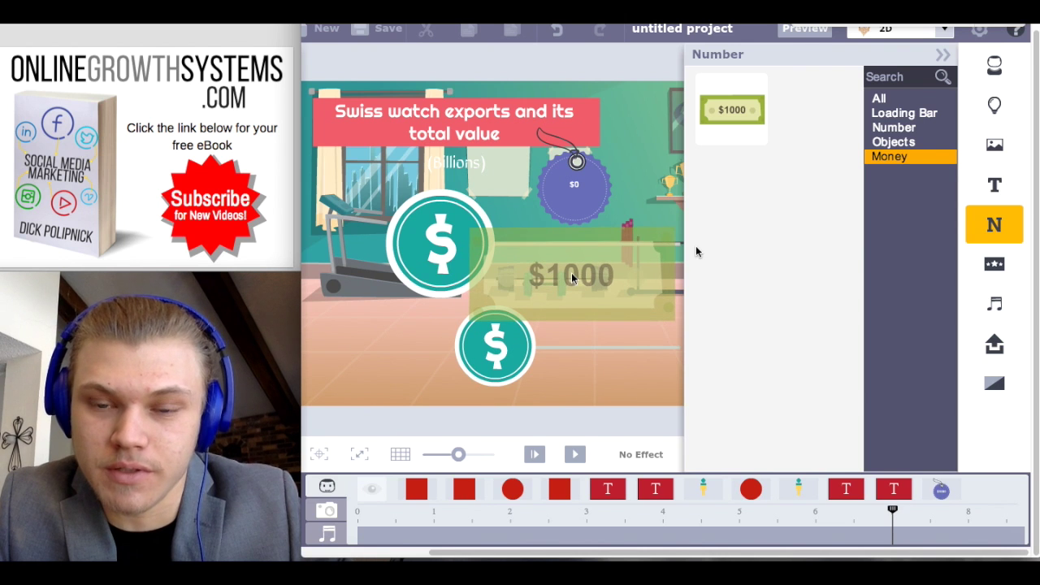
drag(696, 252, 859, 255)
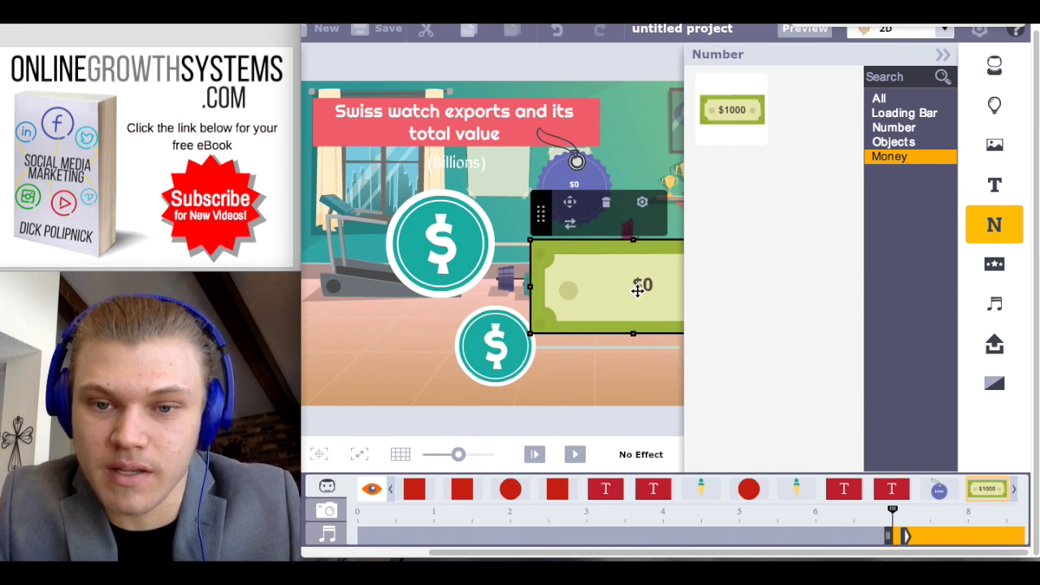
Examine the number settings of the banknote and the price tag, staying on the site and closing the settings when done
click(571, 228)
click(571, 227)
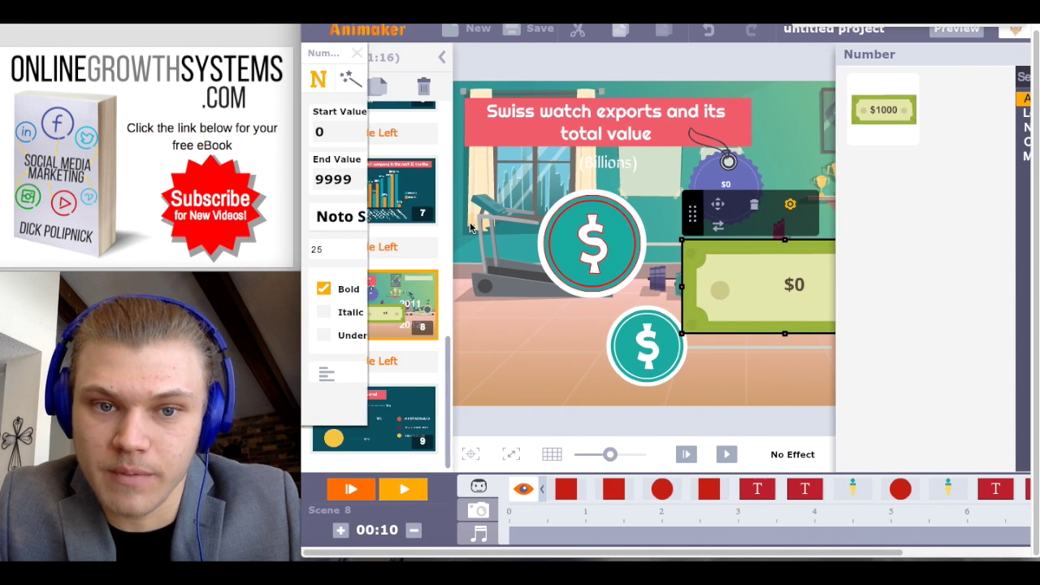
scroll(357, 163, left, 5)
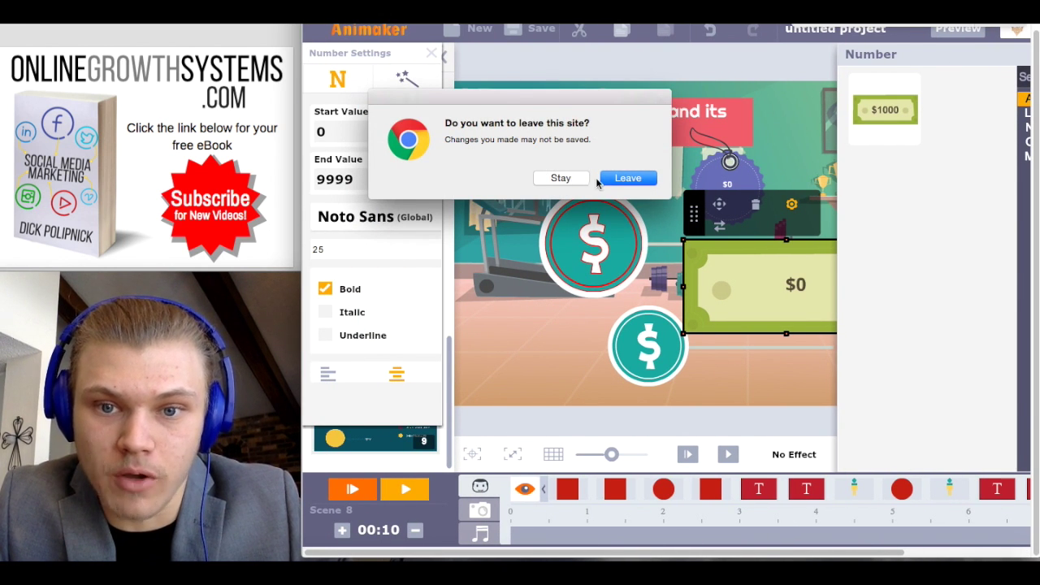
click(582, 182)
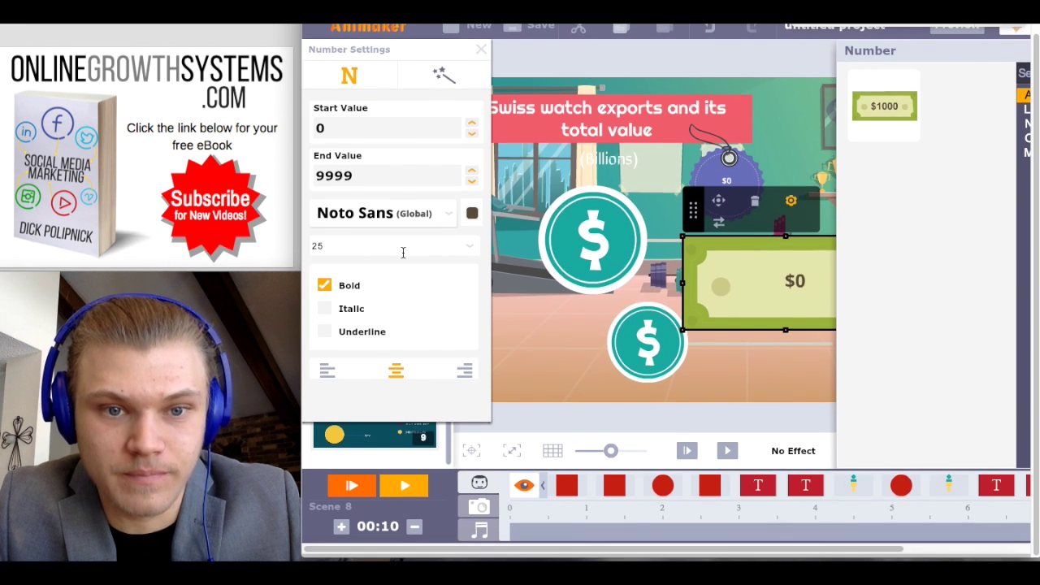
click(726, 171)
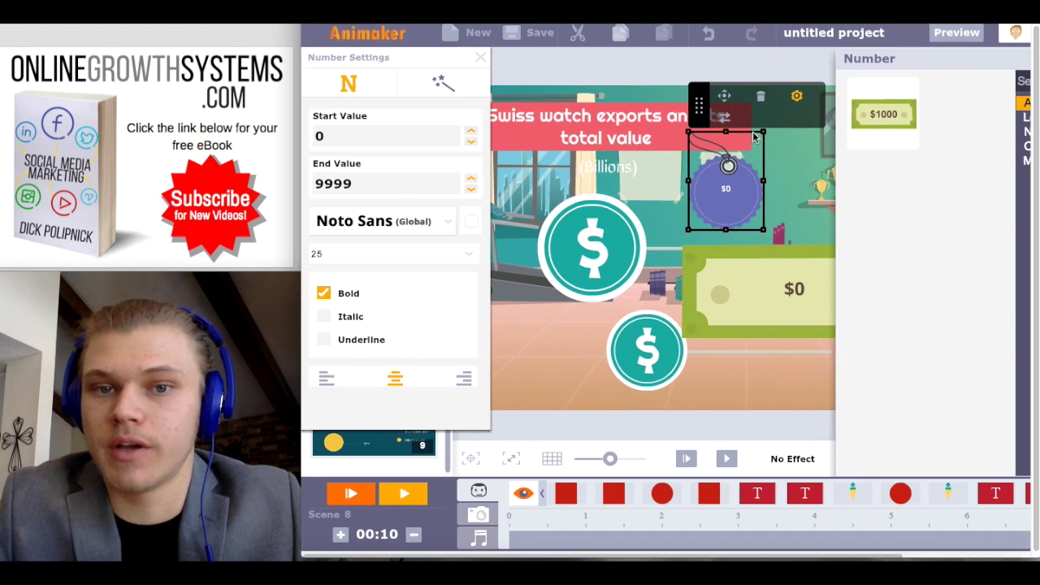
click(480, 59)
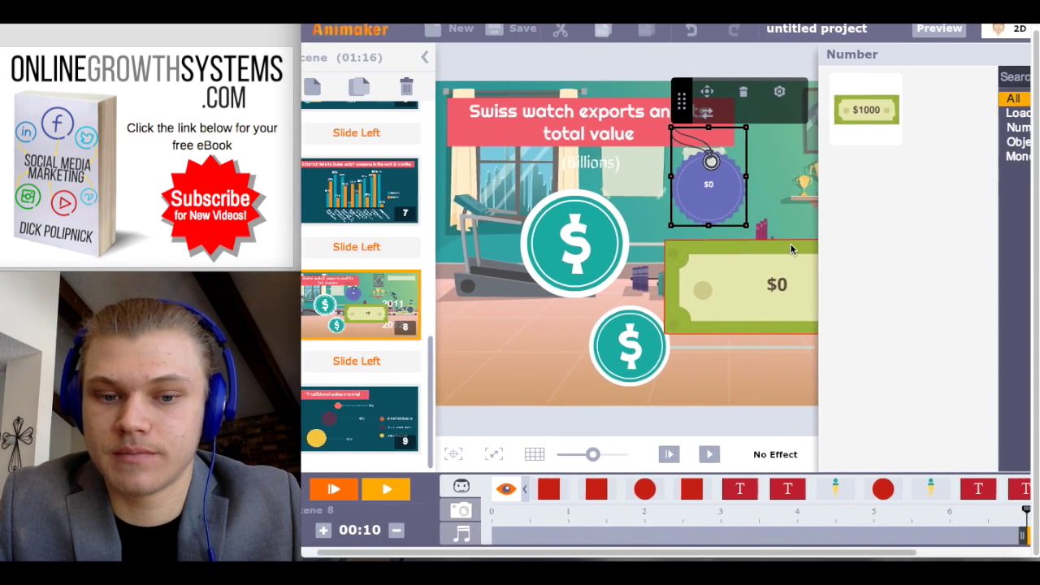
Play the whole project from the first scene
click(402, 497)
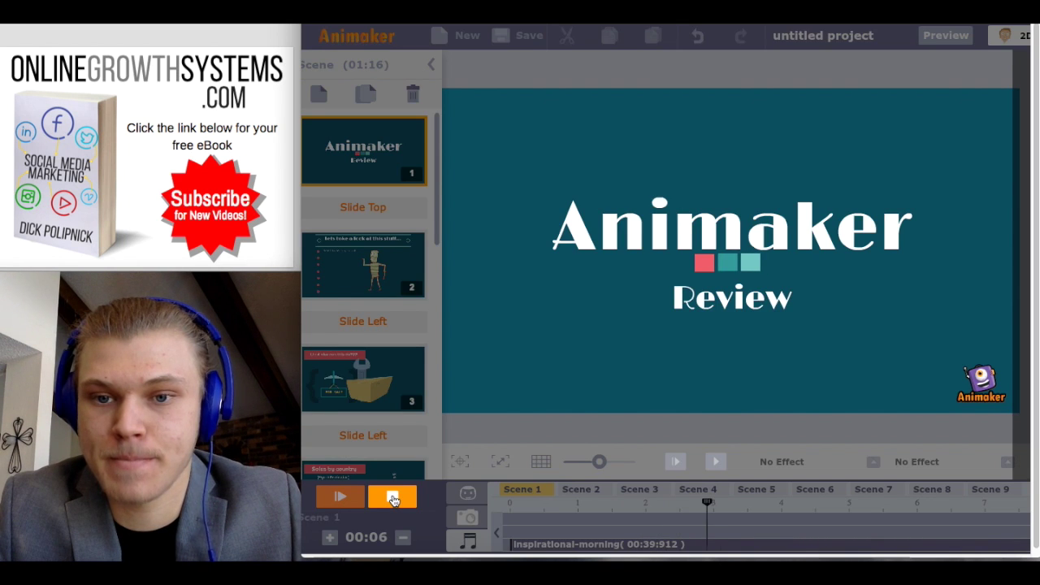